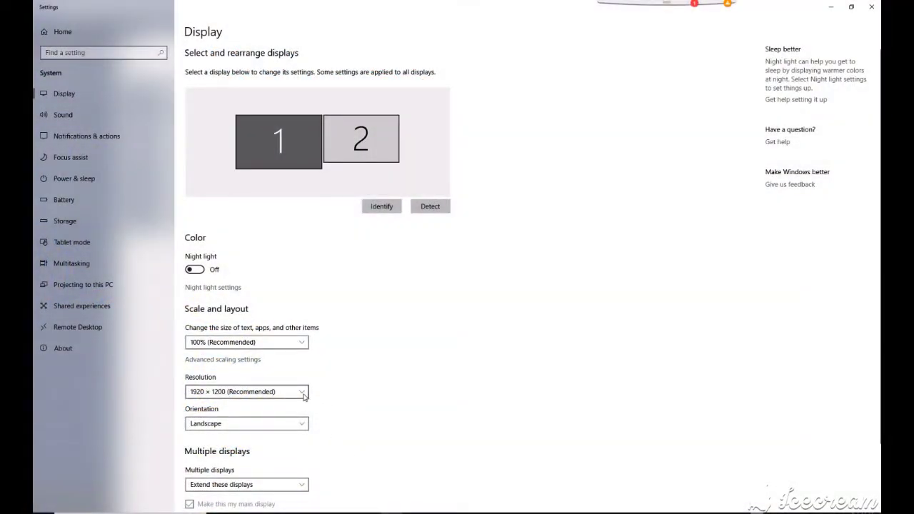
pyautogui.click(303, 392)
pyautogui.moveTo(304, 400); pyautogui.dragTo(305, 455)
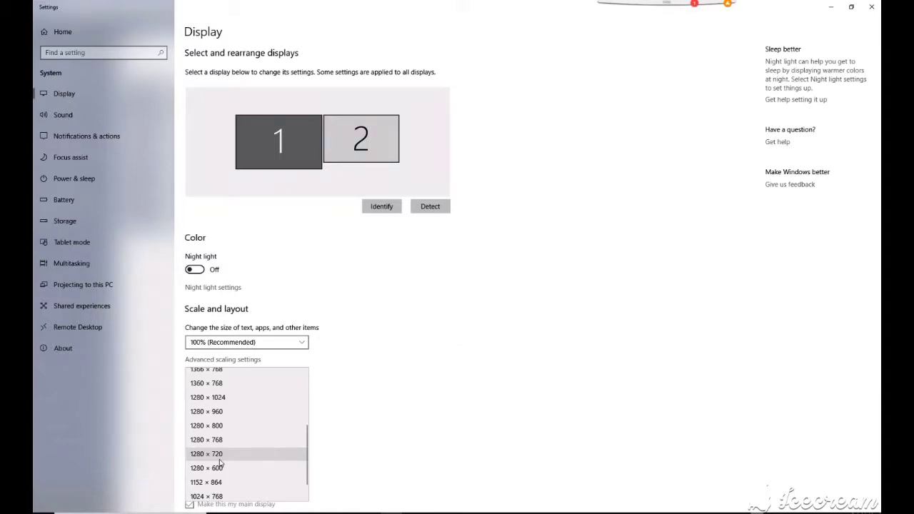
pyautogui.click(396, 434)
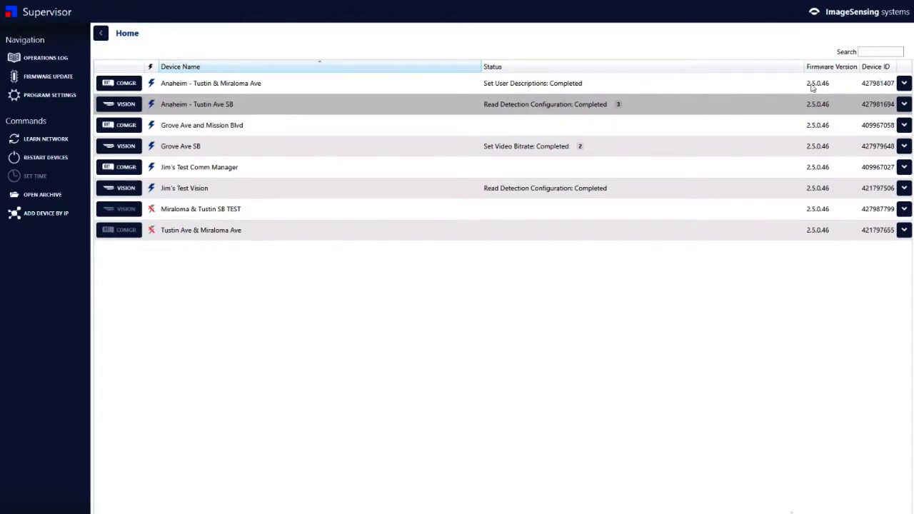
pyautogui.click(905, 83)
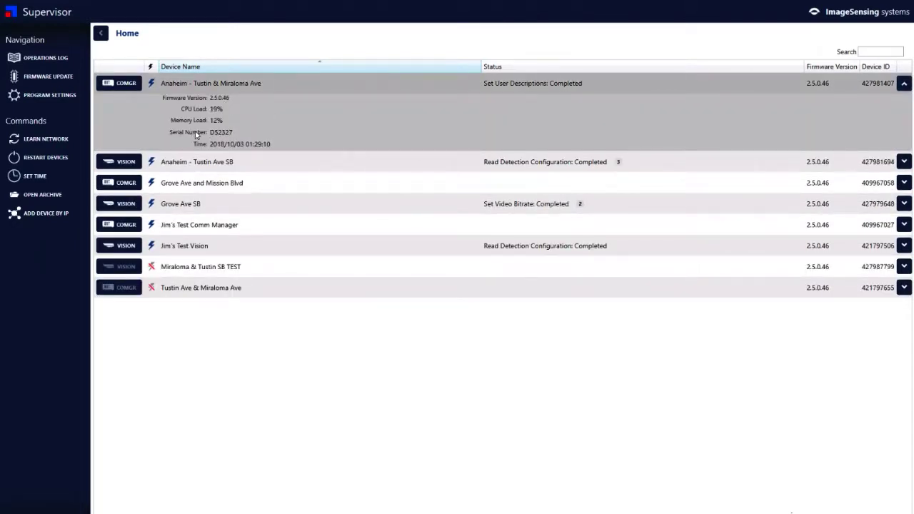
pyautogui.click(904, 84)
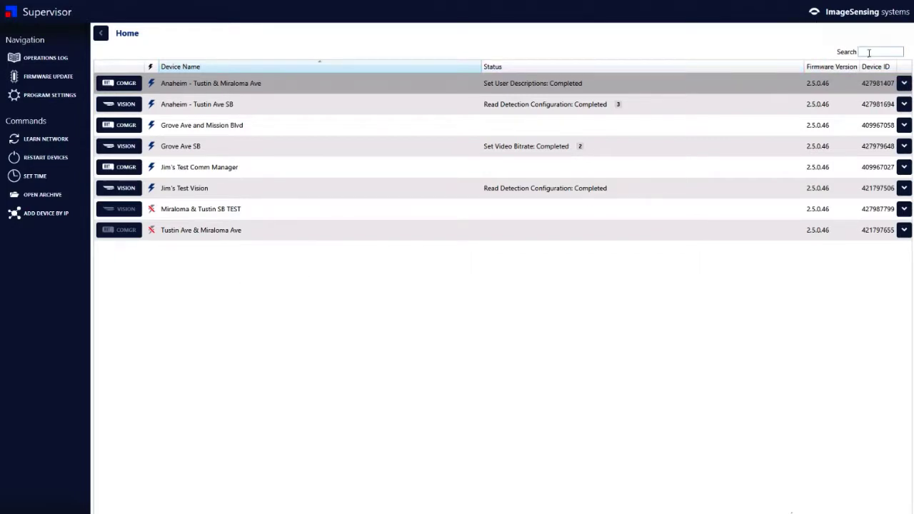
pyautogui.click(869, 52)
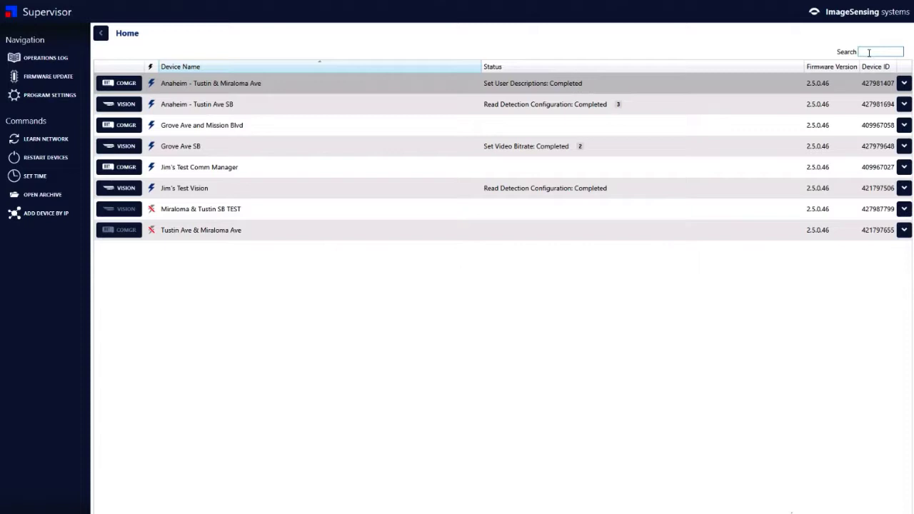
pyautogui.write('grove')
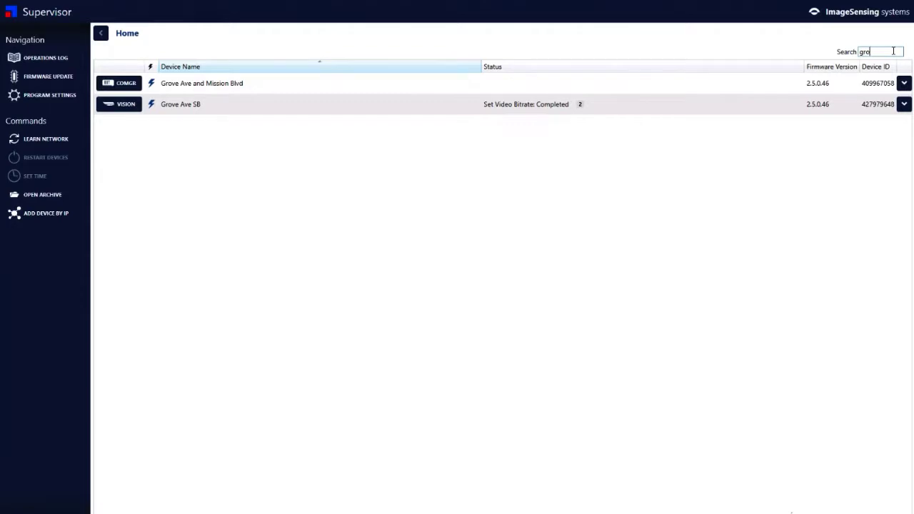
pyautogui.press('BackSpace')
pyautogui.write('mis')
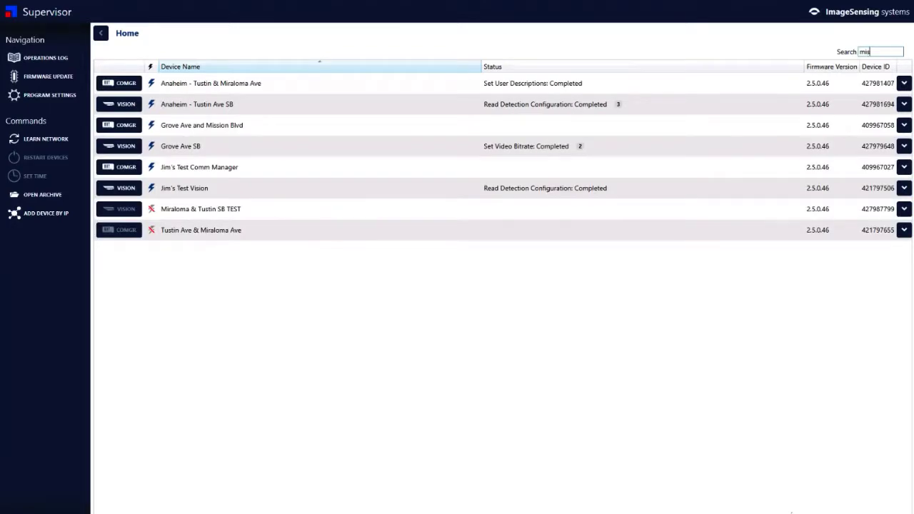
pyautogui.write('sio')
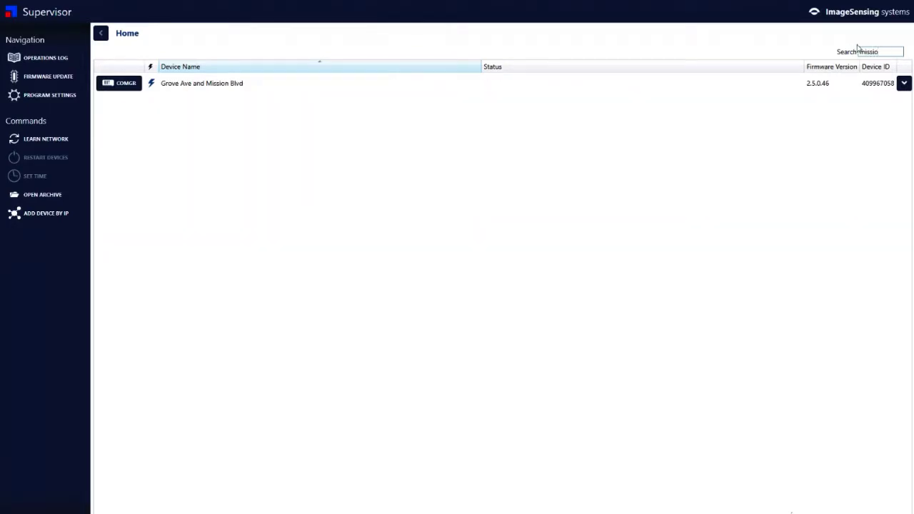
pyautogui.press('BackSpace')
pyautogui.press('BackSpace')
pyautogui.press('BackSpace')
pyautogui.press('BackSpace')
pyautogui.press('BackSpace')
pyautogui.press('BackSpace')
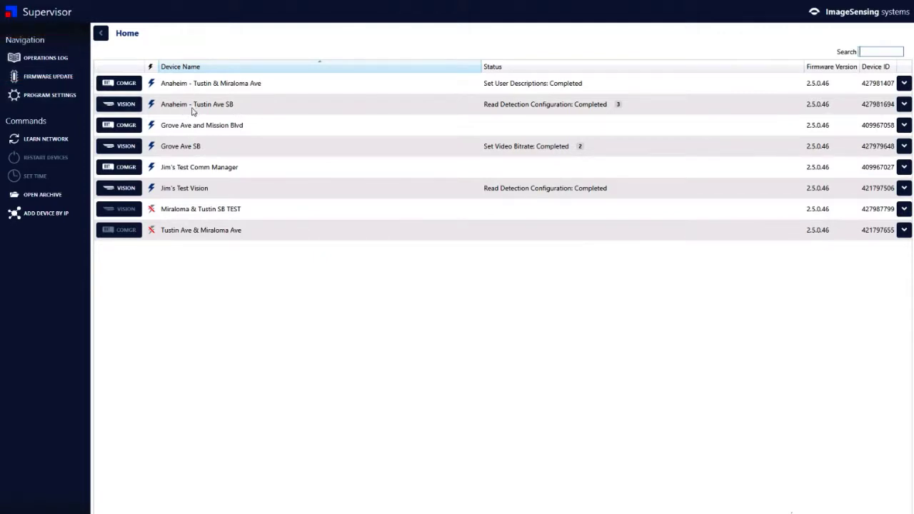
pyautogui.click(62, 76)
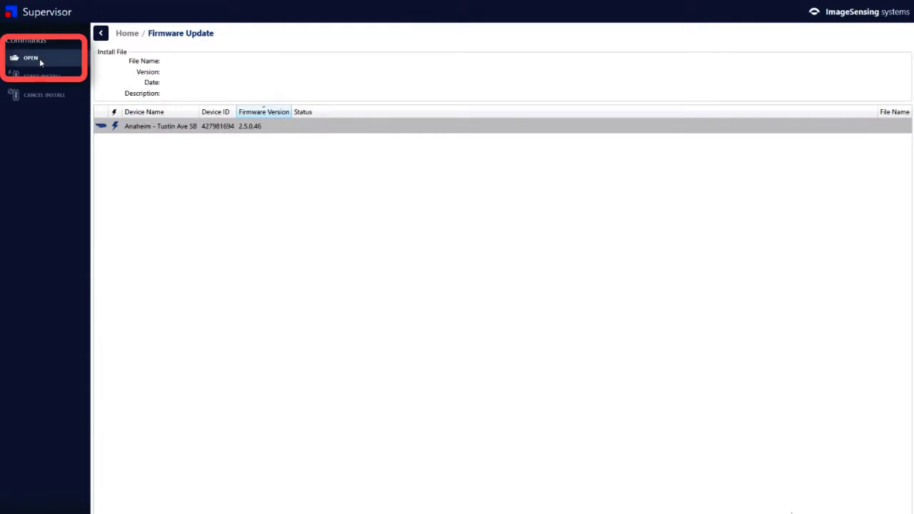
pyautogui.click(39, 59)
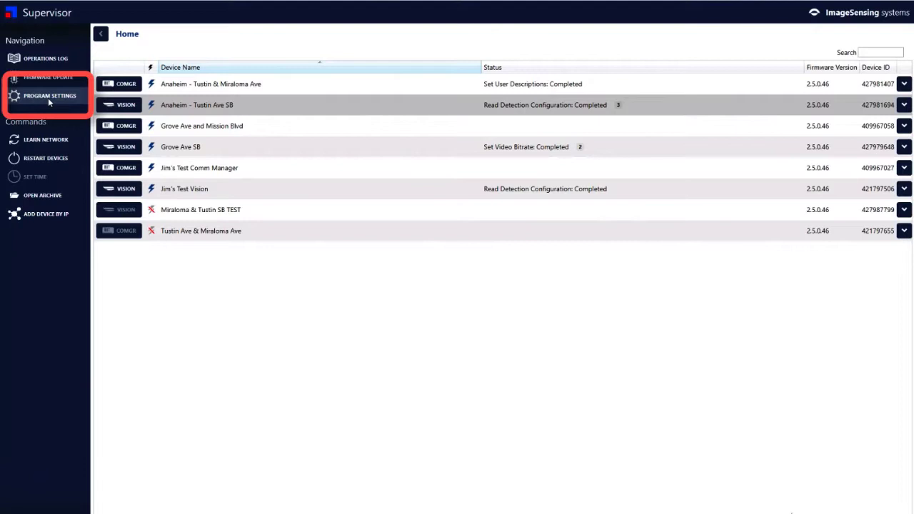
pyautogui.click(48, 98)
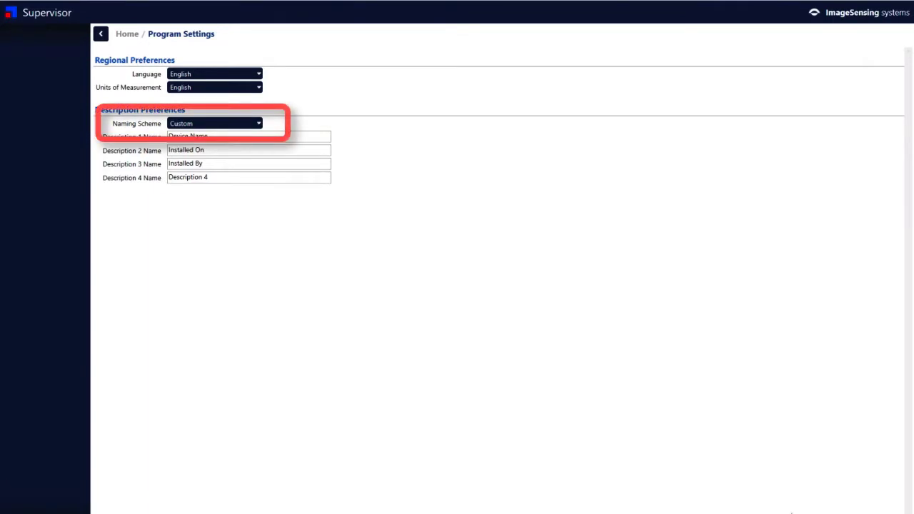
pyautogui.click(259, 125)
pyautogui.click(202, 134)
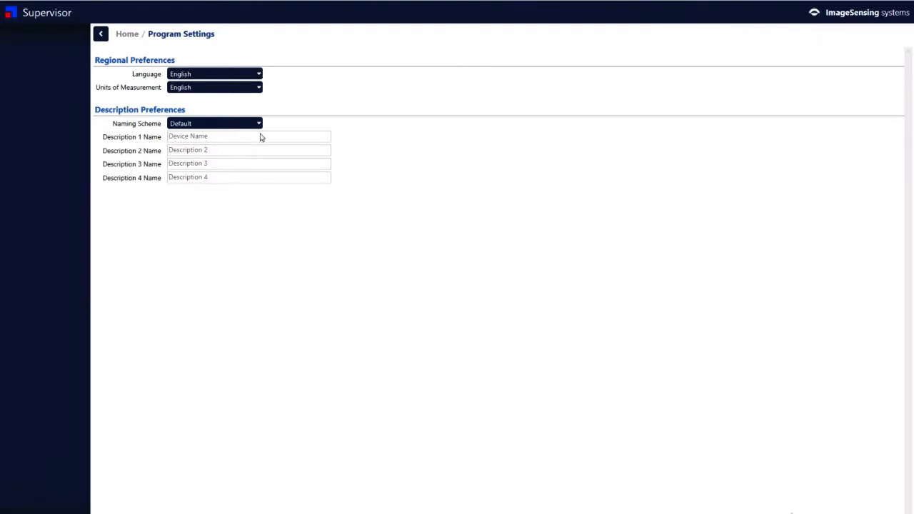
pyautogui.click(259, 125)
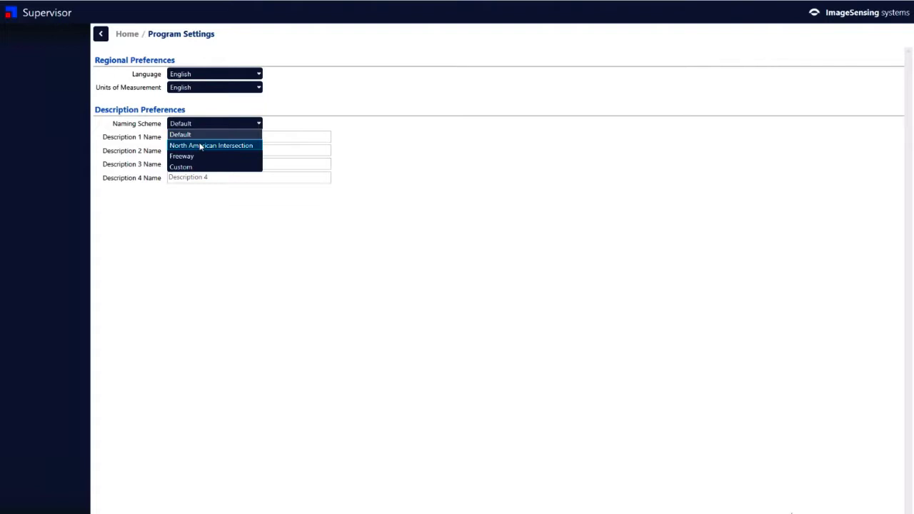
pyautogui.click(197, 168)
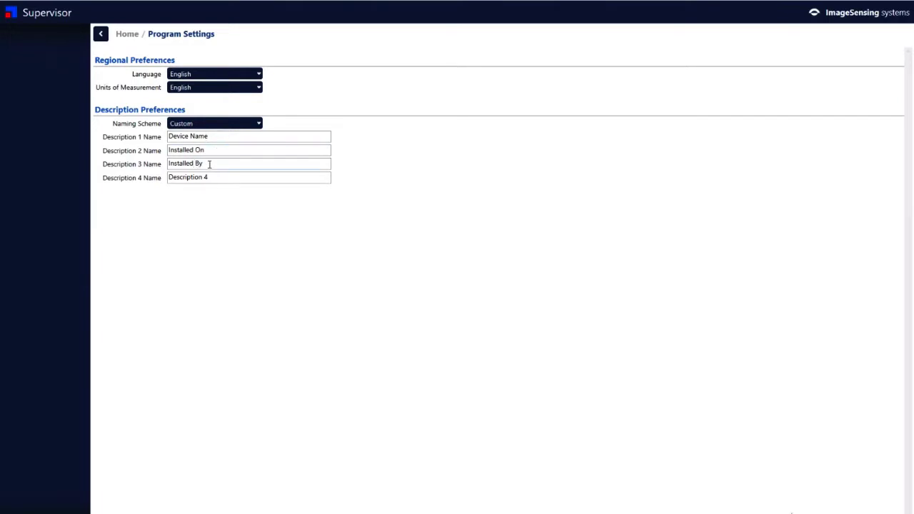
pyautogui.click(127, 35)
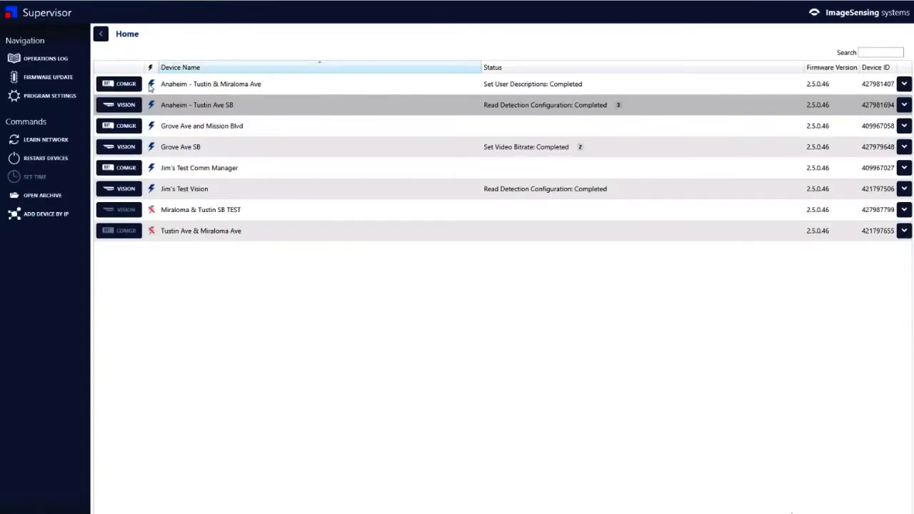
pyautogui.click(164, 87)
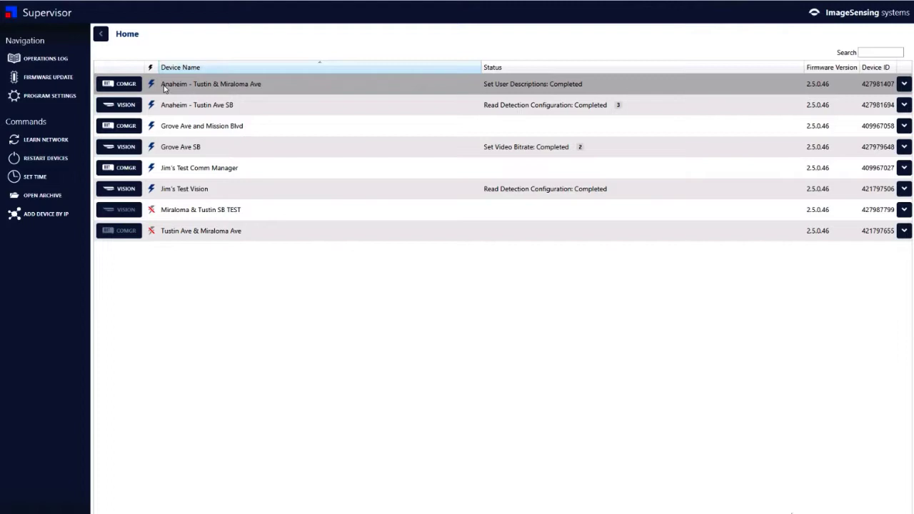
pyautogui.click(135, 85)
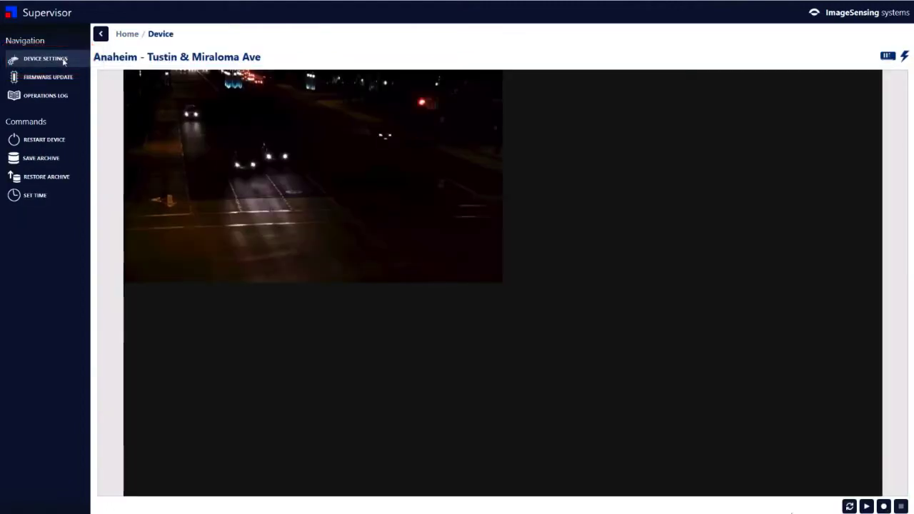
pyautogui.click(45, 58)
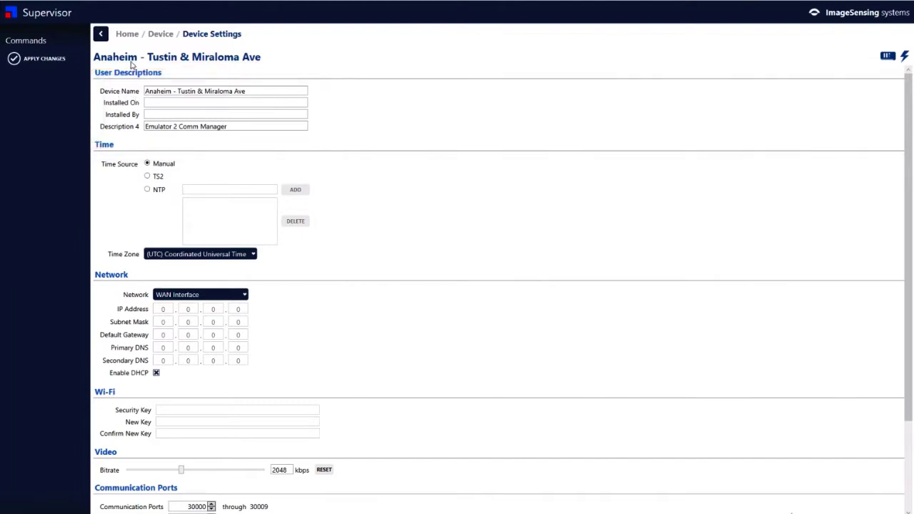
pyautogui.click(127, 34)
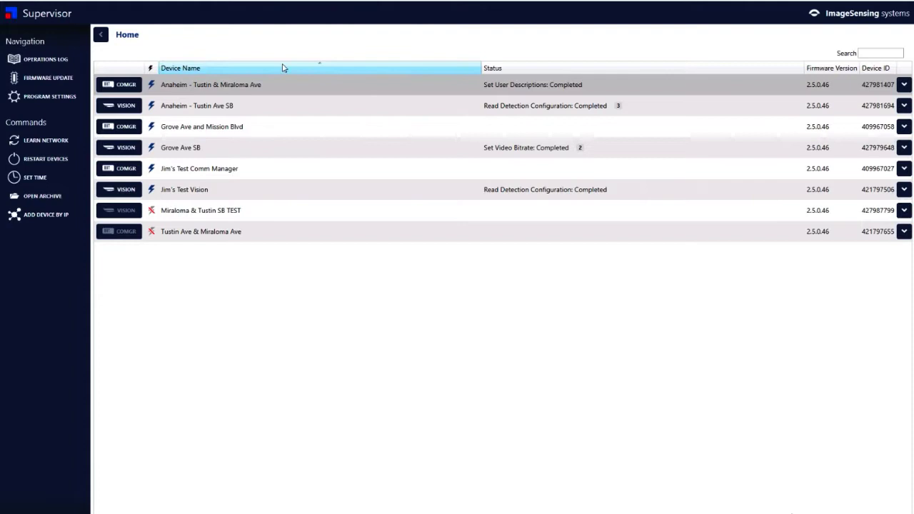
pyautogui.click(155, 68)
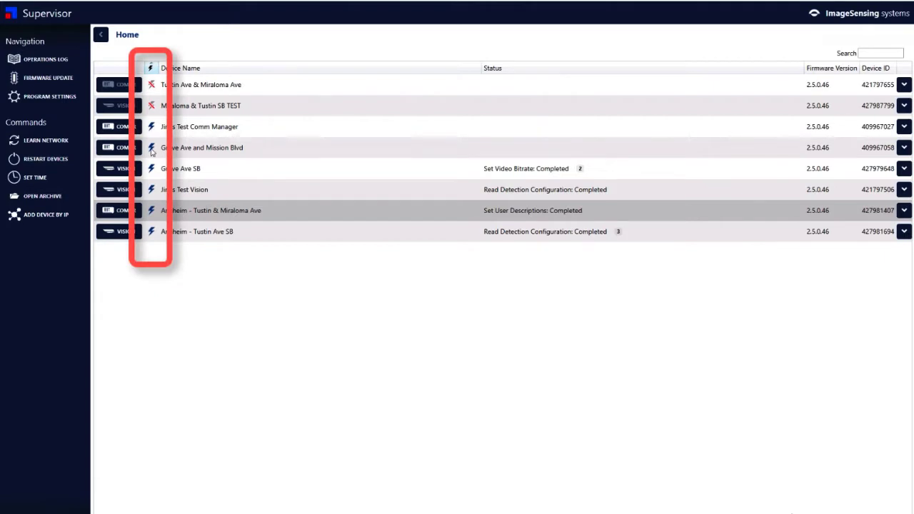
pyautogui.click(150, 67)
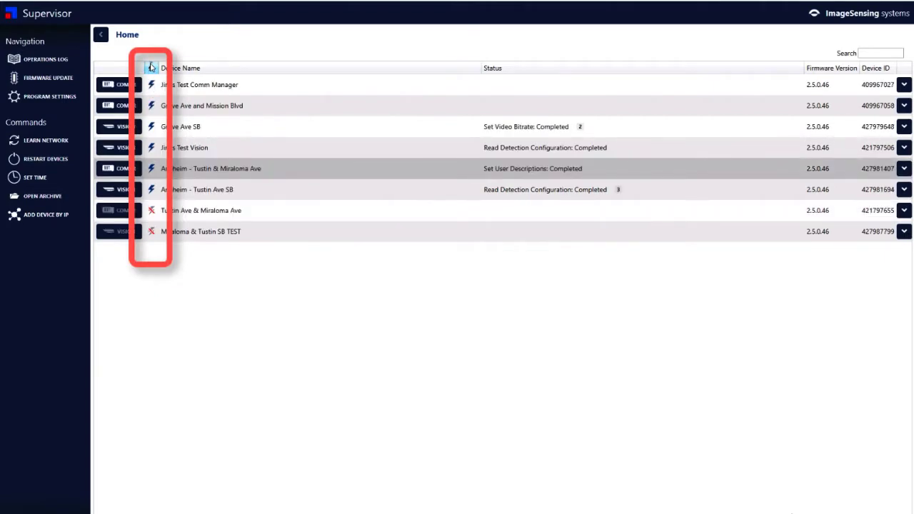
pyautogui.click(213, 68)
pyautogui.click(213, 68)
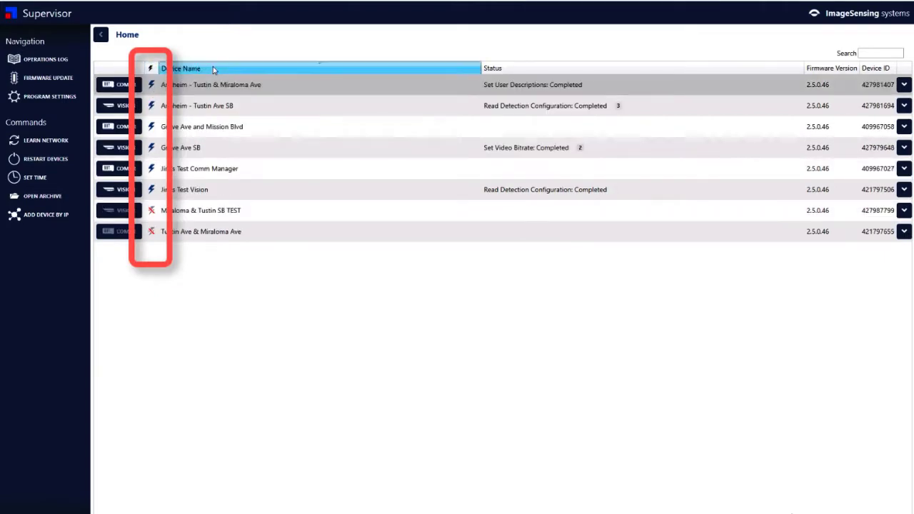
pyautogui.click(212, 68)
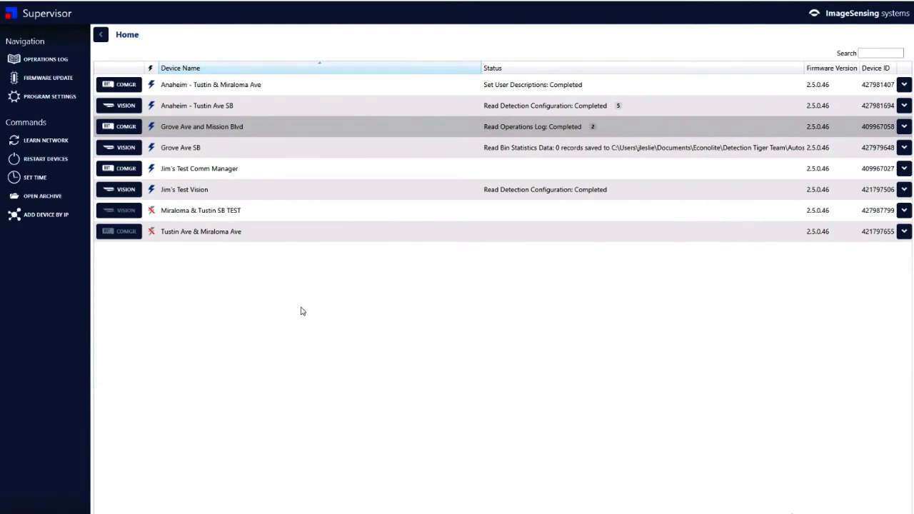
pyautogui.click(142, 131)
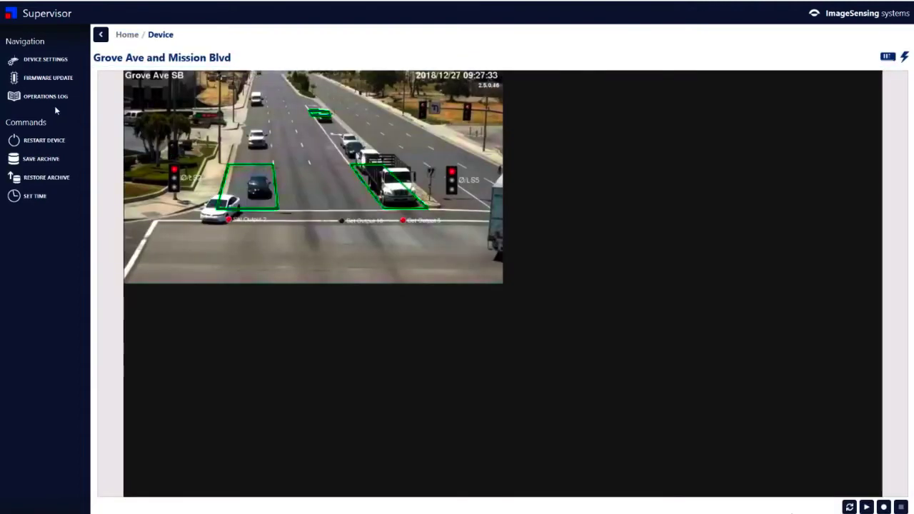
pyautogui.click(49, 78)
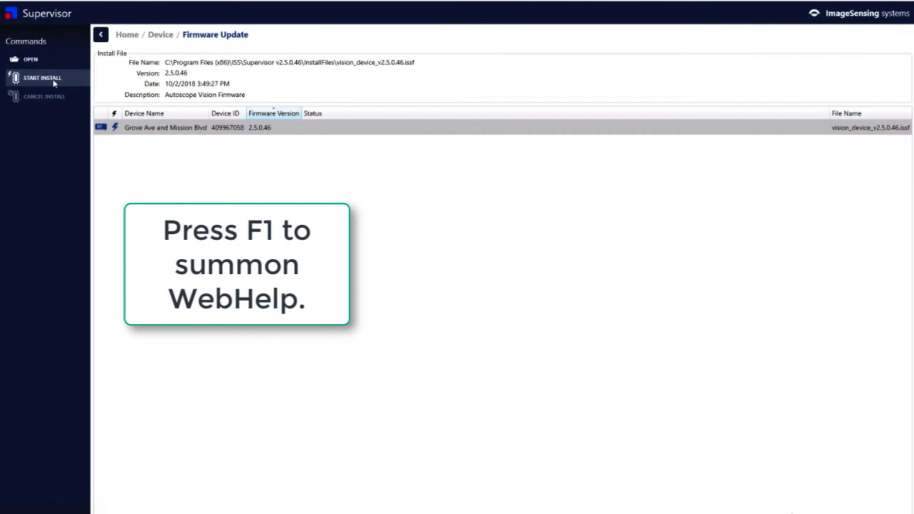
pyautogui.press('F1')
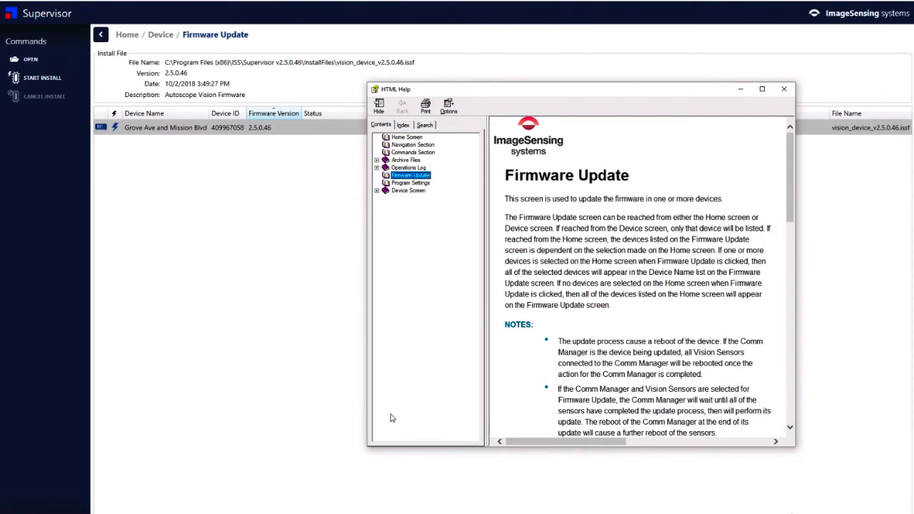
pyautogui.click(783, 89)
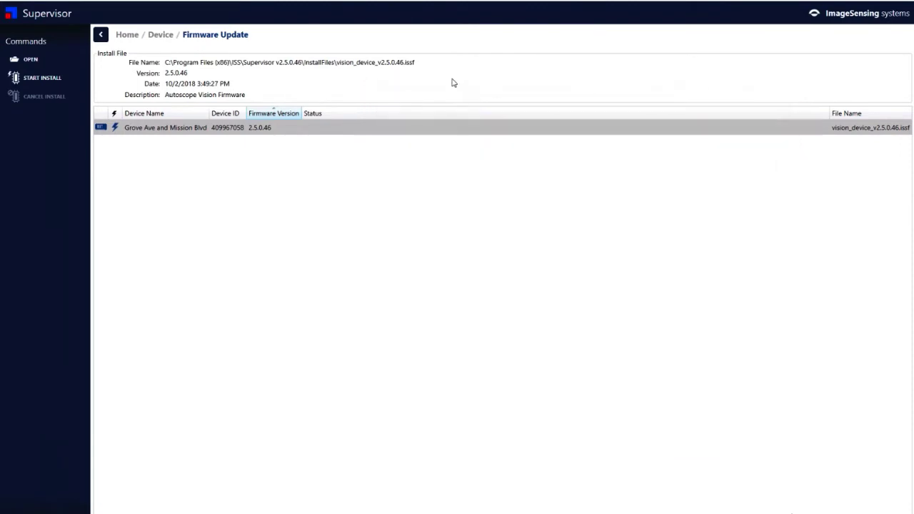
pyautogui.click(128, 36)
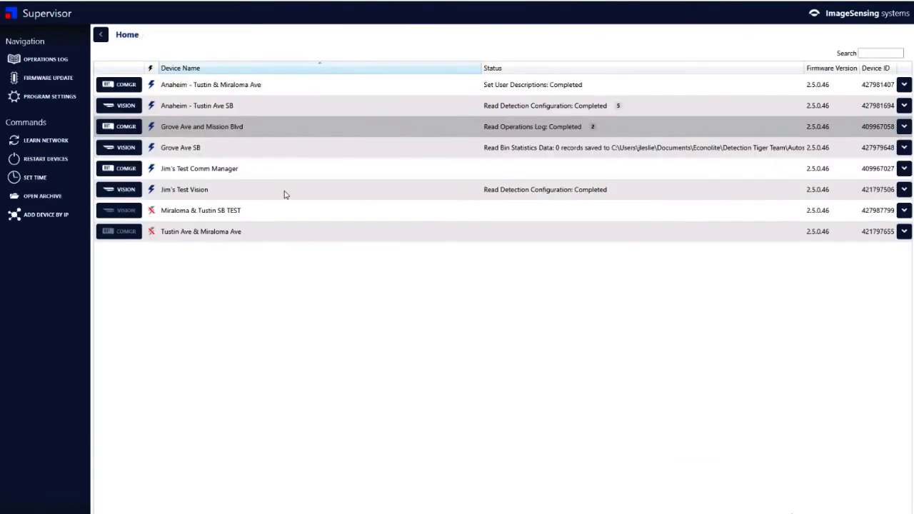